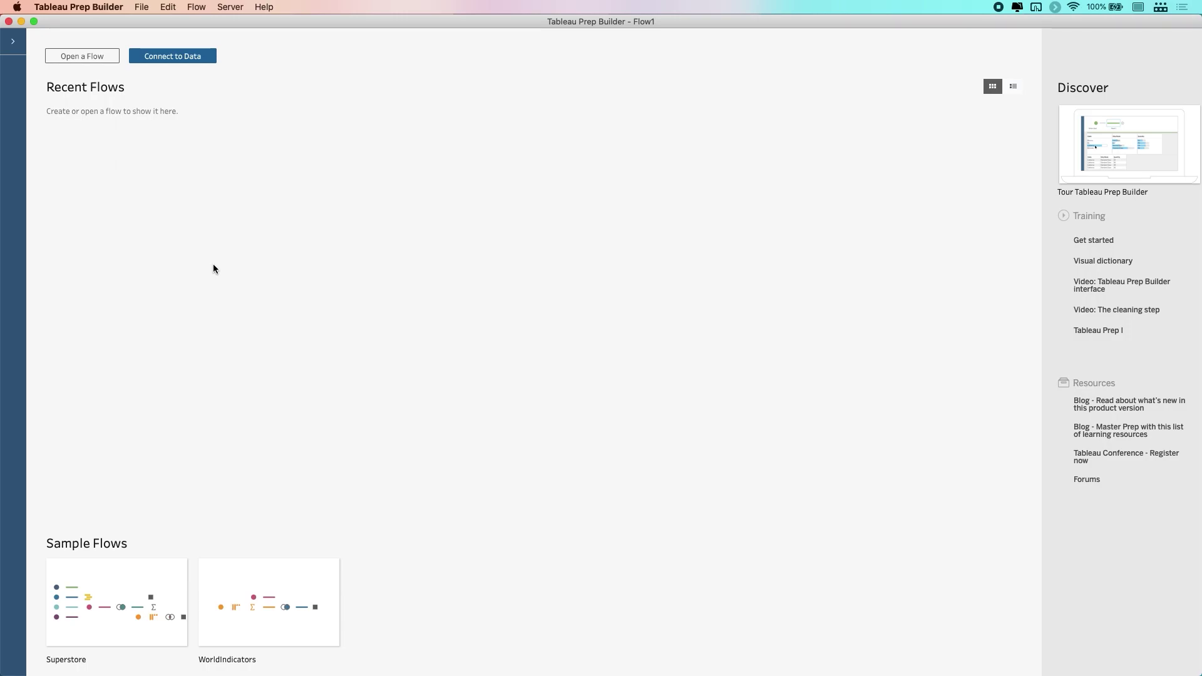
# From the expanded Connections pane, search 'Sal' and choose Salesforce under To a Server
pyautogui.click(13, 42)
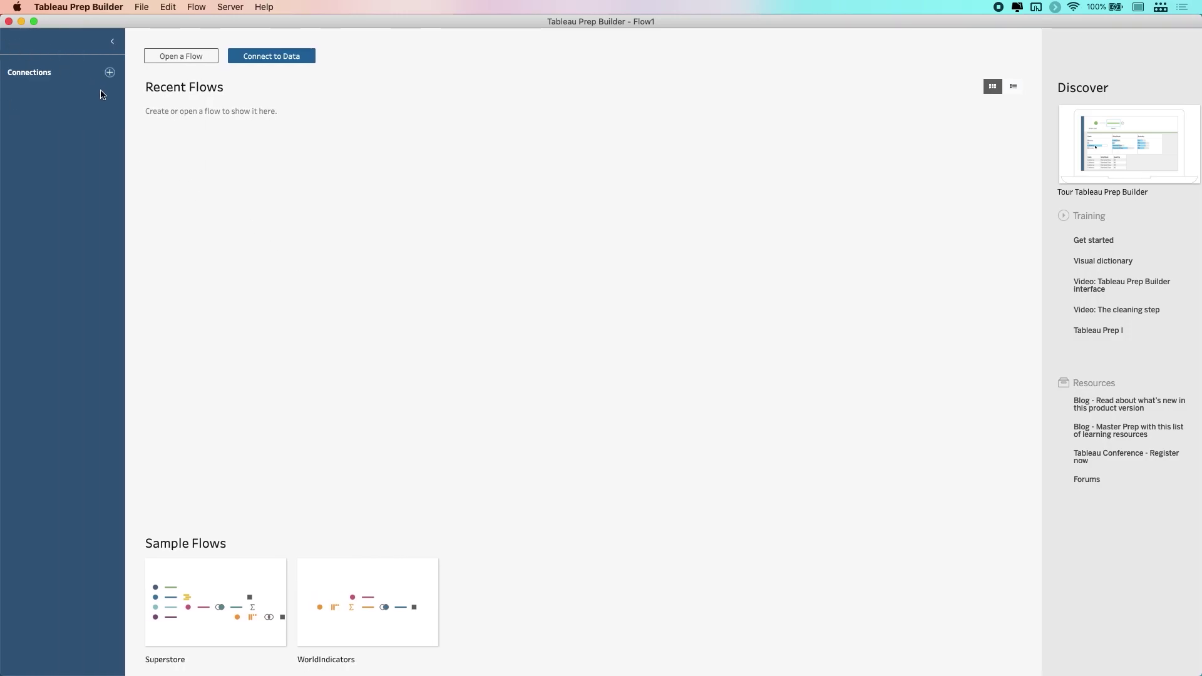
pyautogui.click(109, 73)
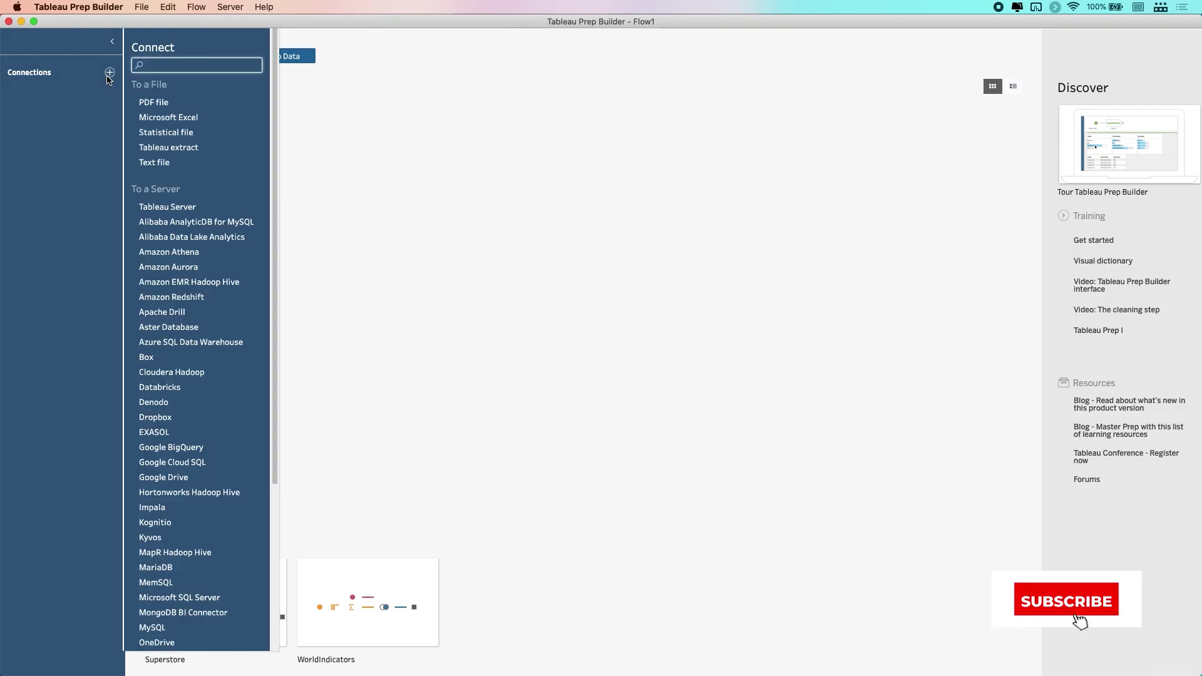
pyautogui.write('Sal')
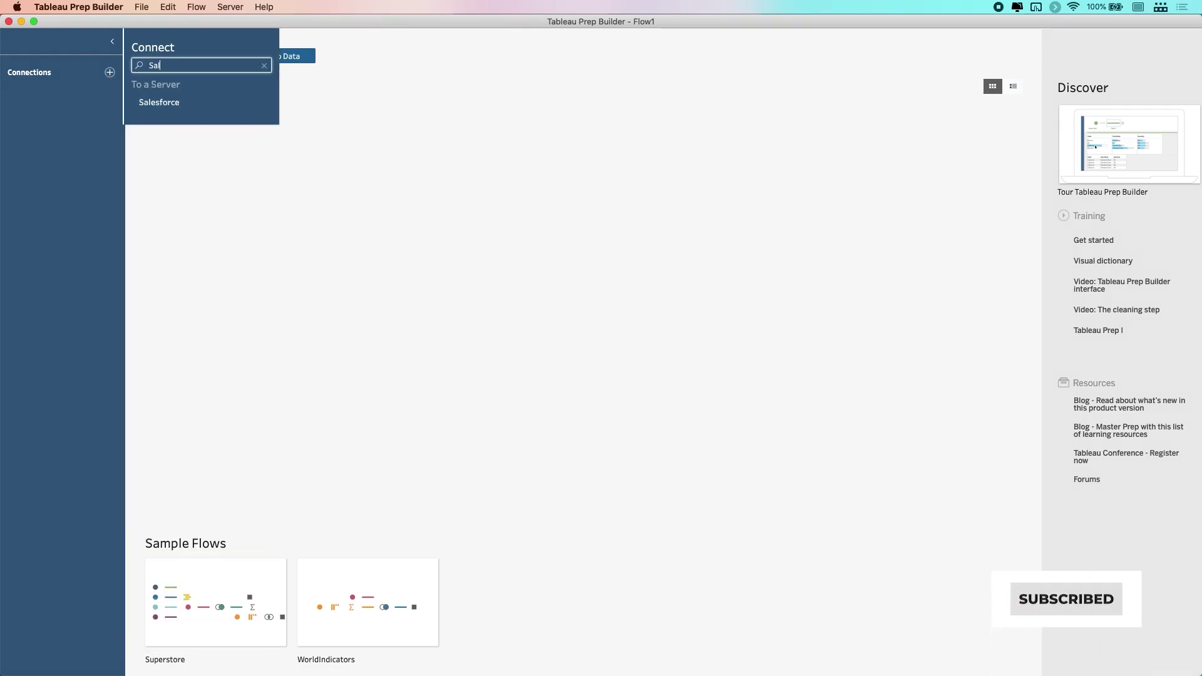
pyautogui.click(164, 110)
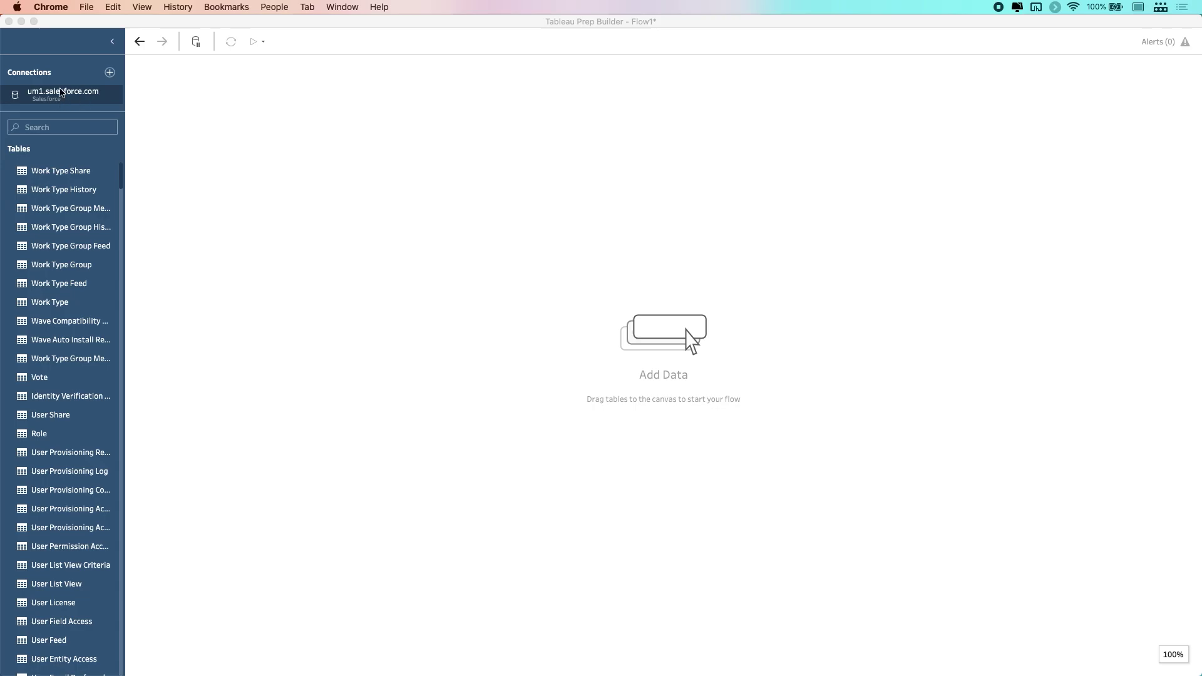
# Return to Tableau Prep Builder after the Salesforce sign-in in Chrome
pyautogui.click(123, 157)
# Widen the Connections pane, filter tables by 'oppo', and drag Opportunity onto the canvas
pyautogui.scroll(-15, 78, 265)
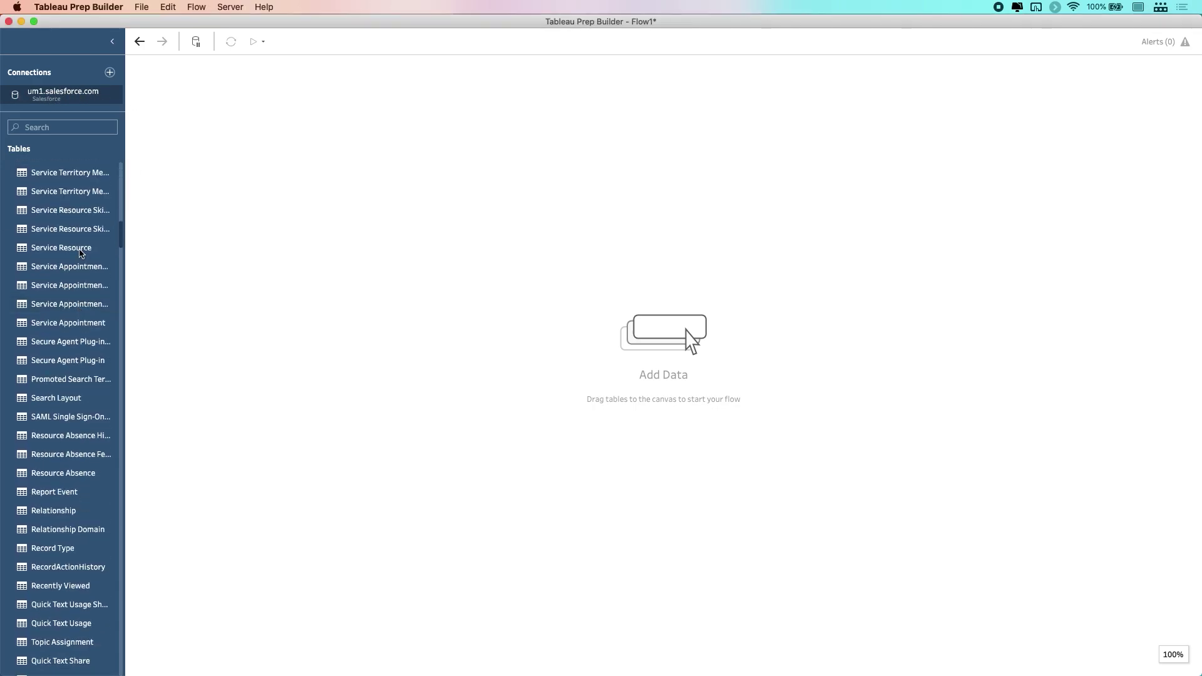
pyautogui.moveTo(123, 58); pyautogui.dragTo(200, 59)
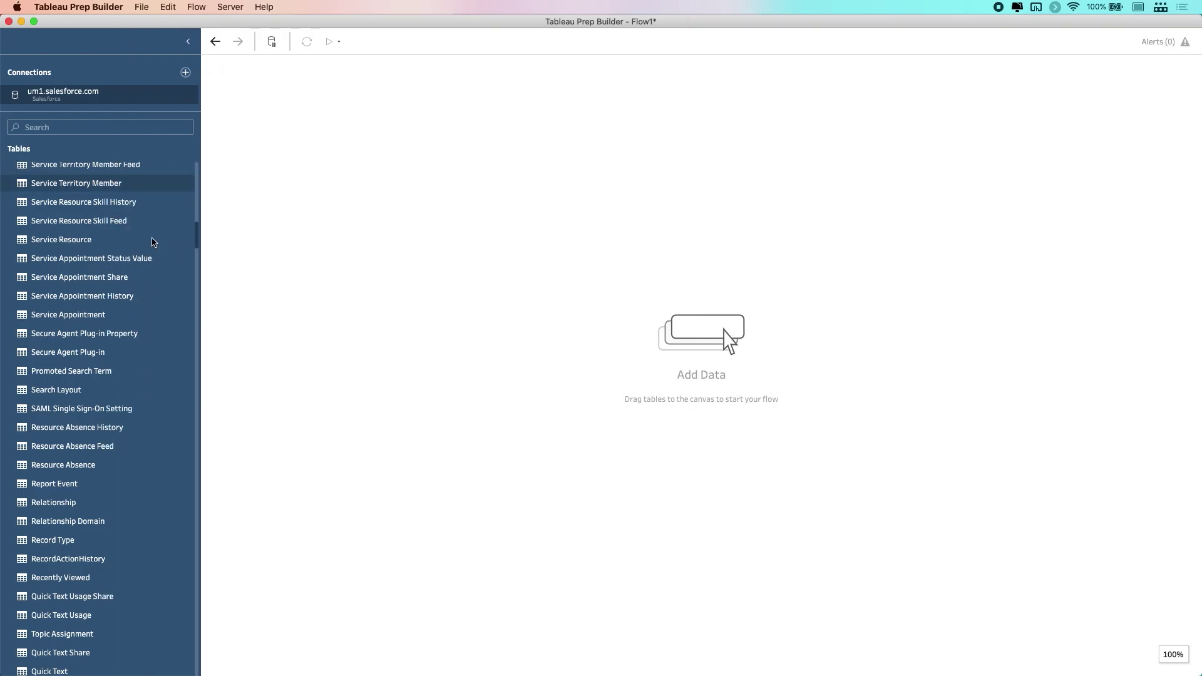
pyautogui.scroll(-15, 99, 378)
pyautogui.scroll(-20, 97, 394)
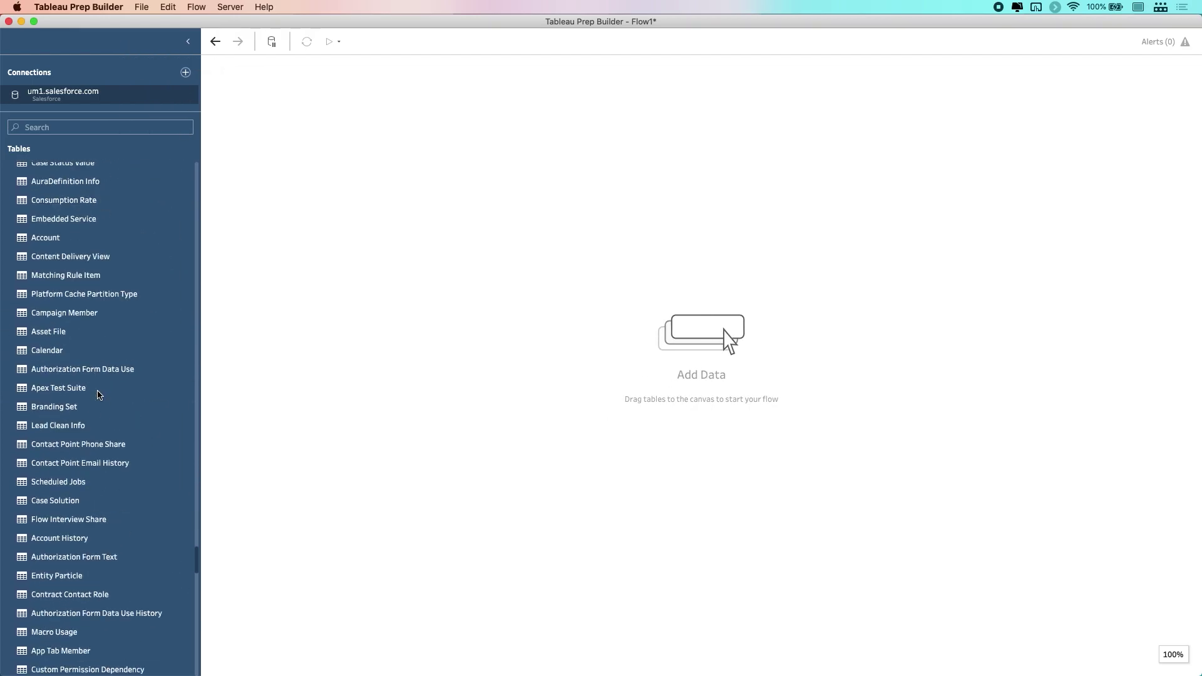
pyautogui.scroll(20, 97, 393)
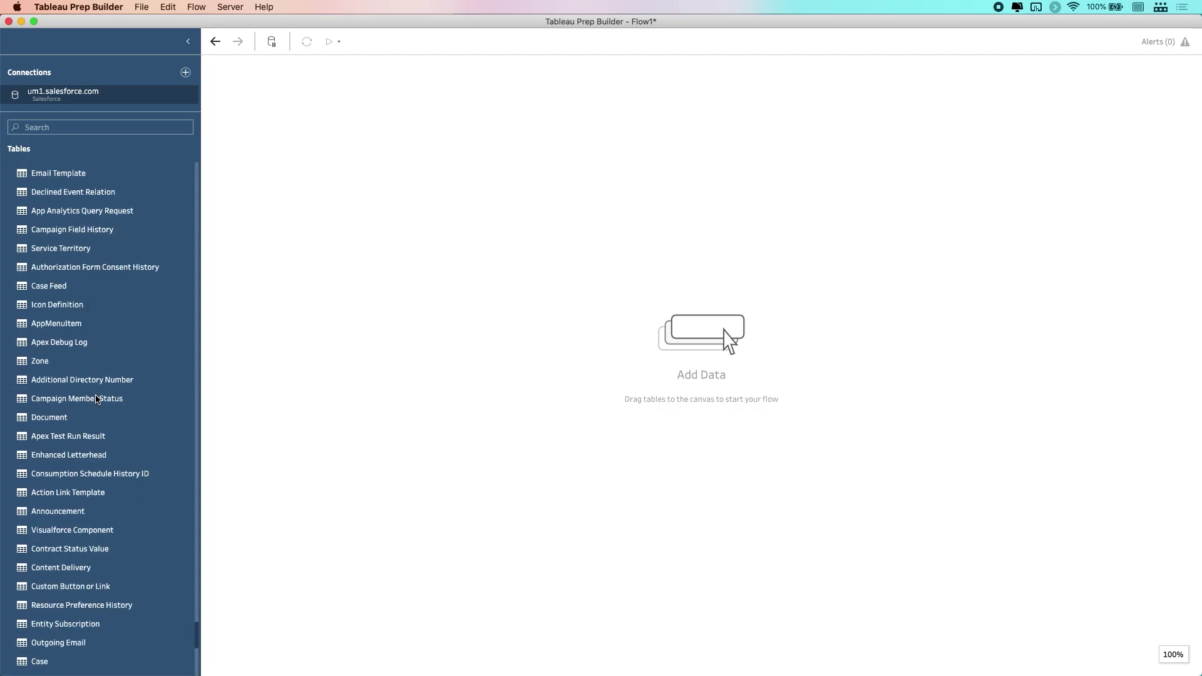
pyautogui.scroll(5, 97, 385)
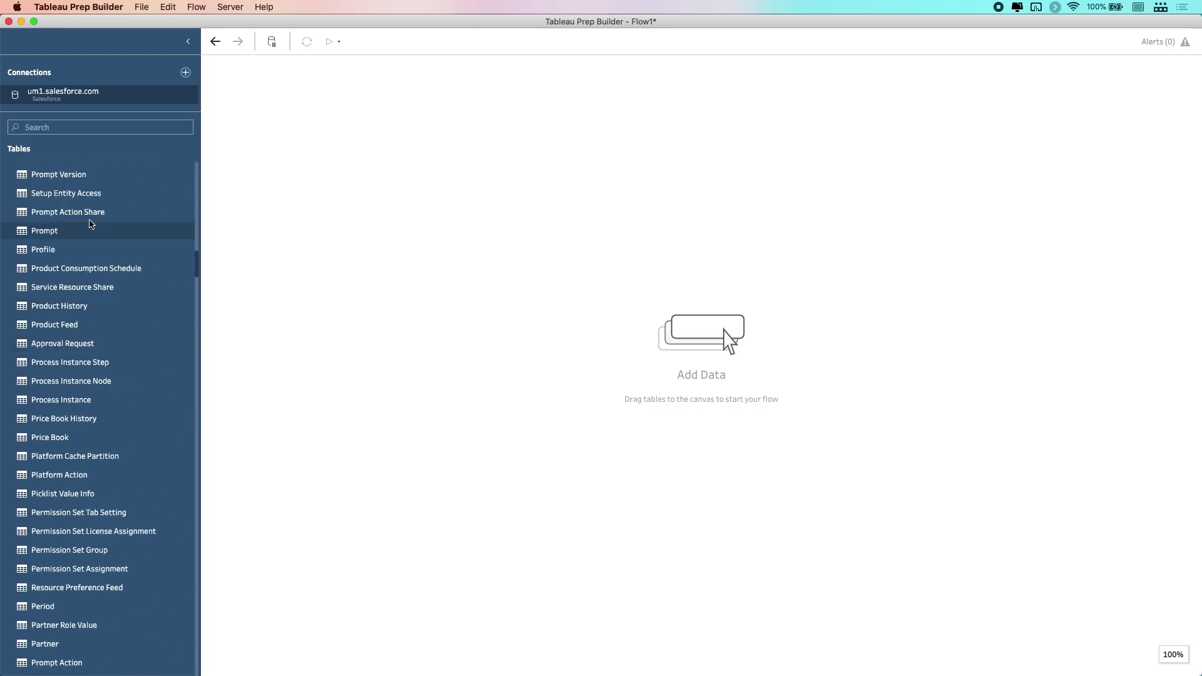
pyautogui.click(61, 127)
pyautogui.write('oppo')
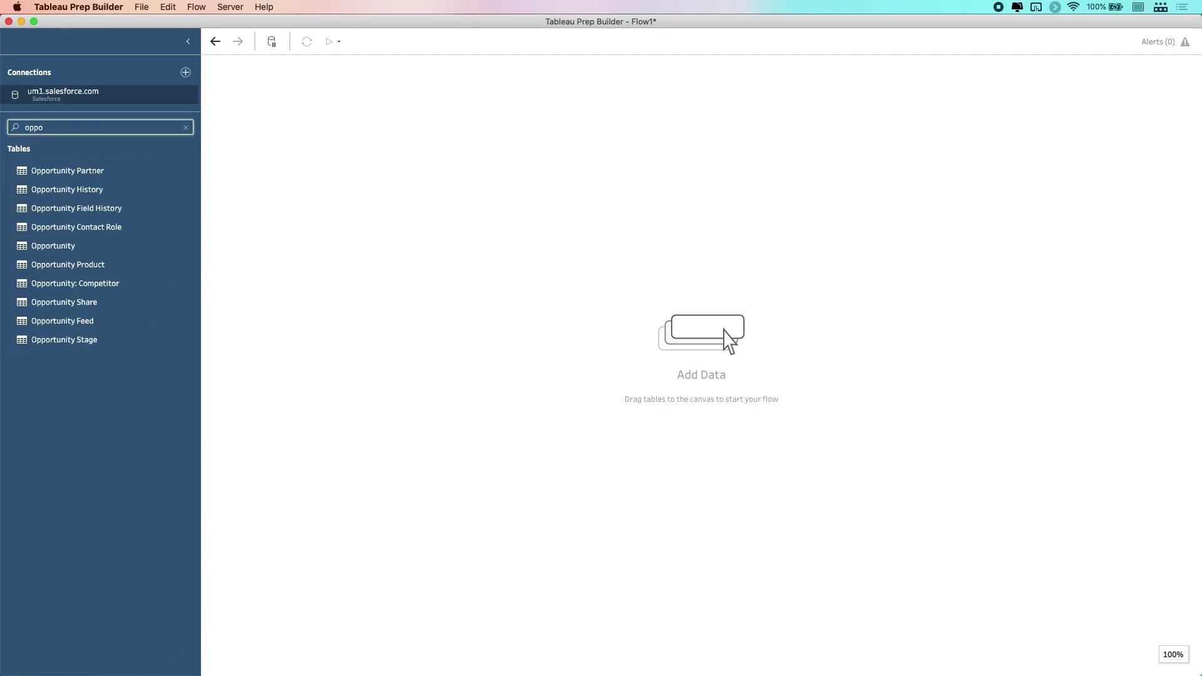
pyautogui.moveTo(51, 250); pyautogui.dragTo(300, 108)
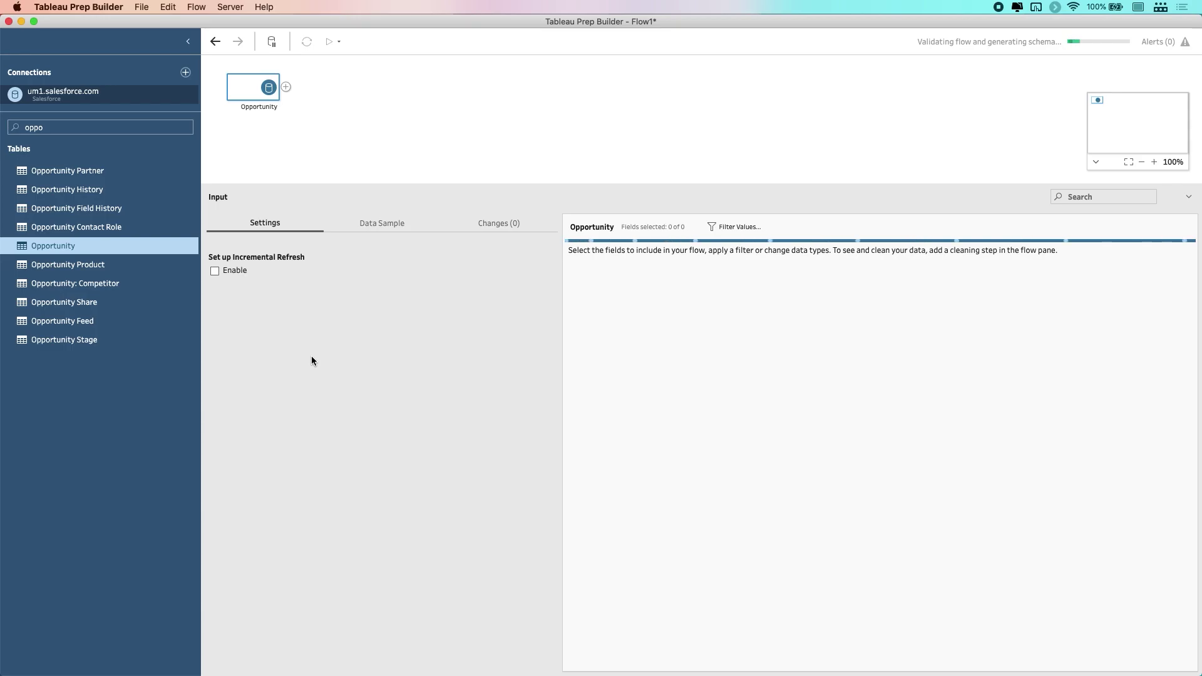
# Add a Clean 1 step after the Opportunity input
pyautogui.click(286, 87)
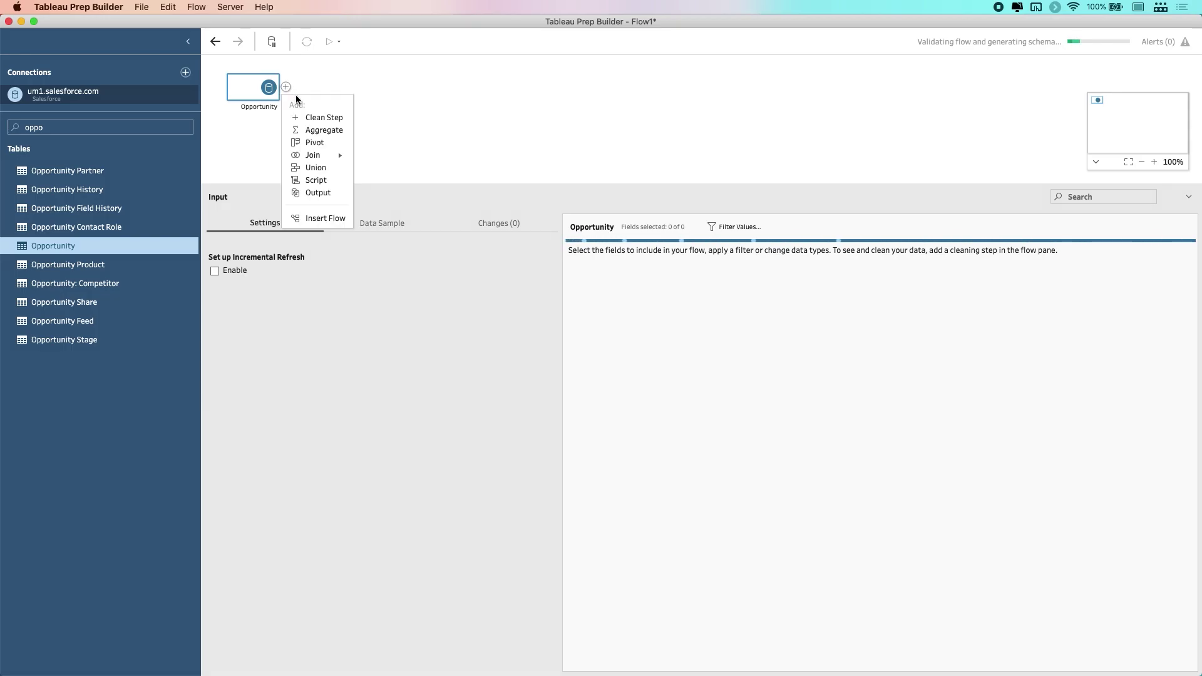
pyautogui.click(325, 117)
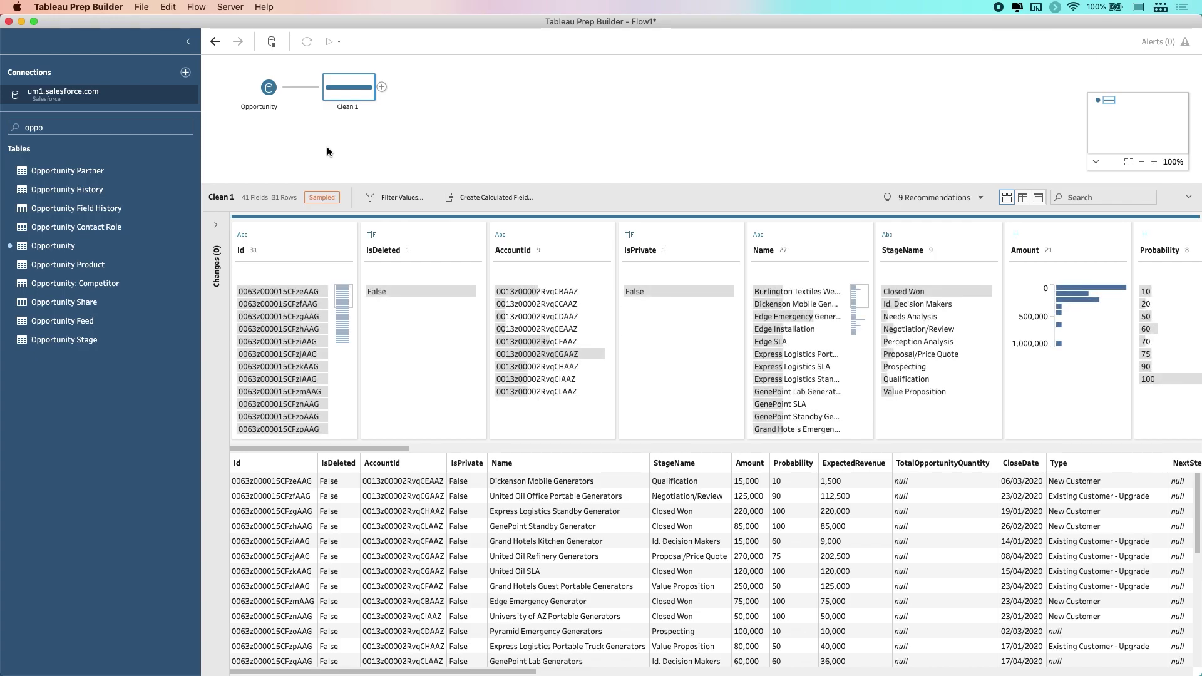
# Filter the Clean 1 profile fields by 'stage' to show only StageName's 9 values
pyautogui.click(1117, 199)
pyautogui.write('stage')
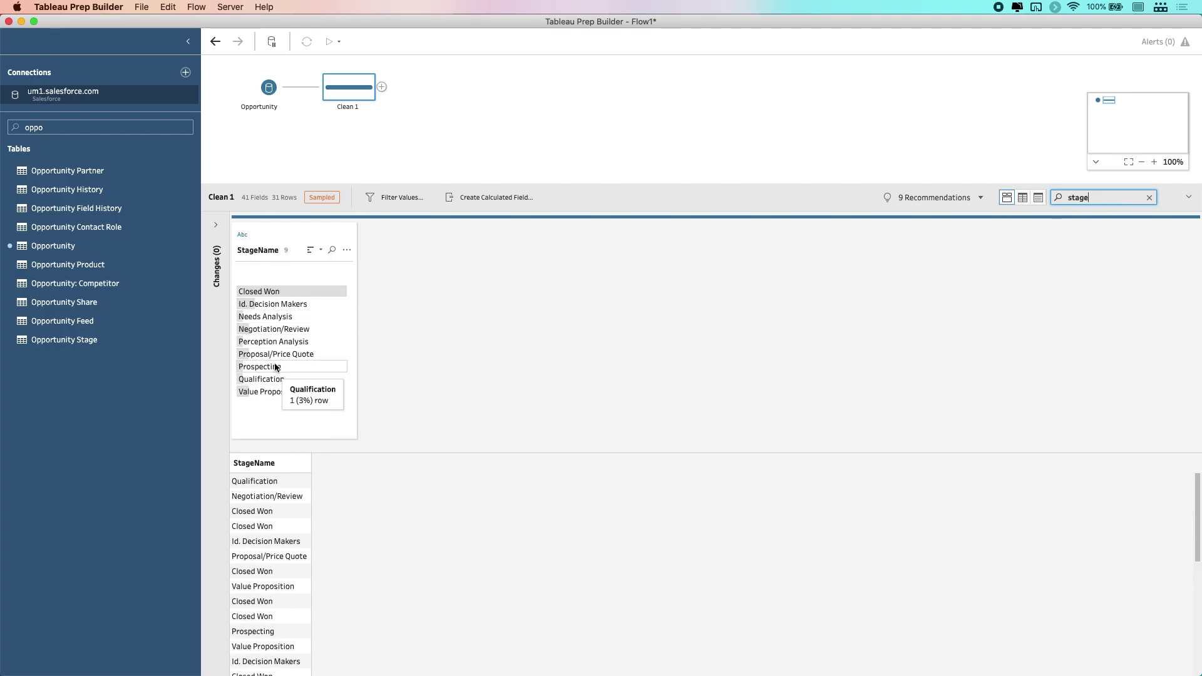
# Drag the Opportunity Stage table onto the canvas and check its Linked Keys info
pyautogui.moveTo(78, 343); pyautogui.dragTo(290, 156)
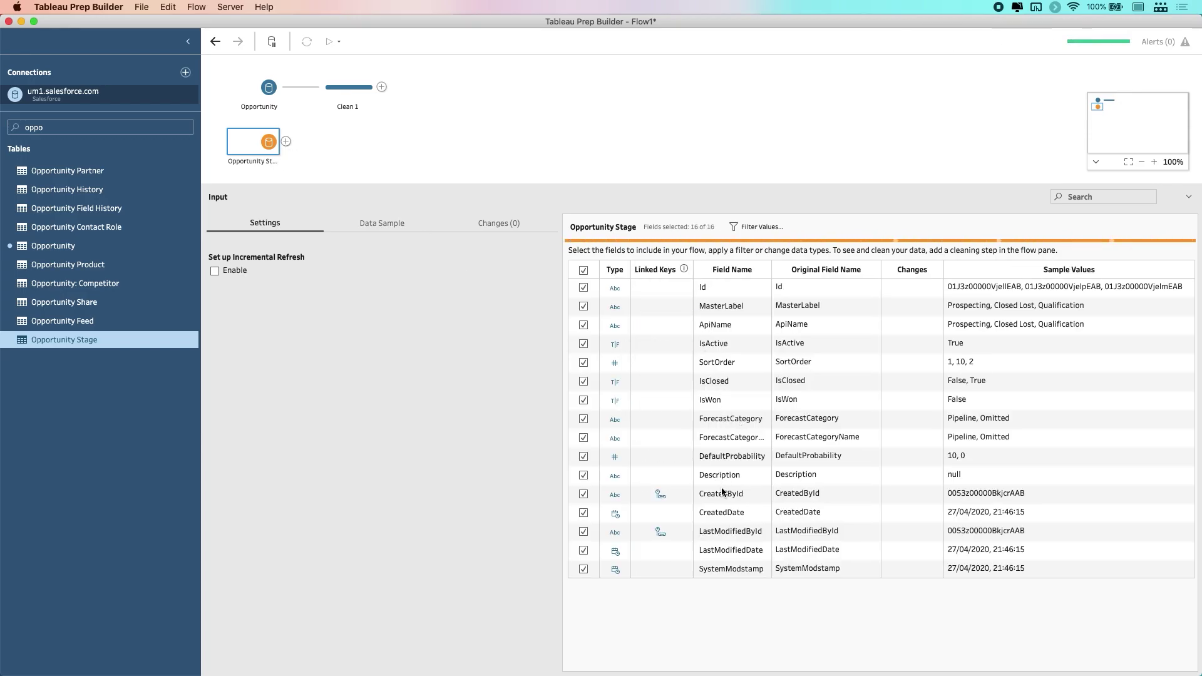
pyautogui.moveTo(684, 270)
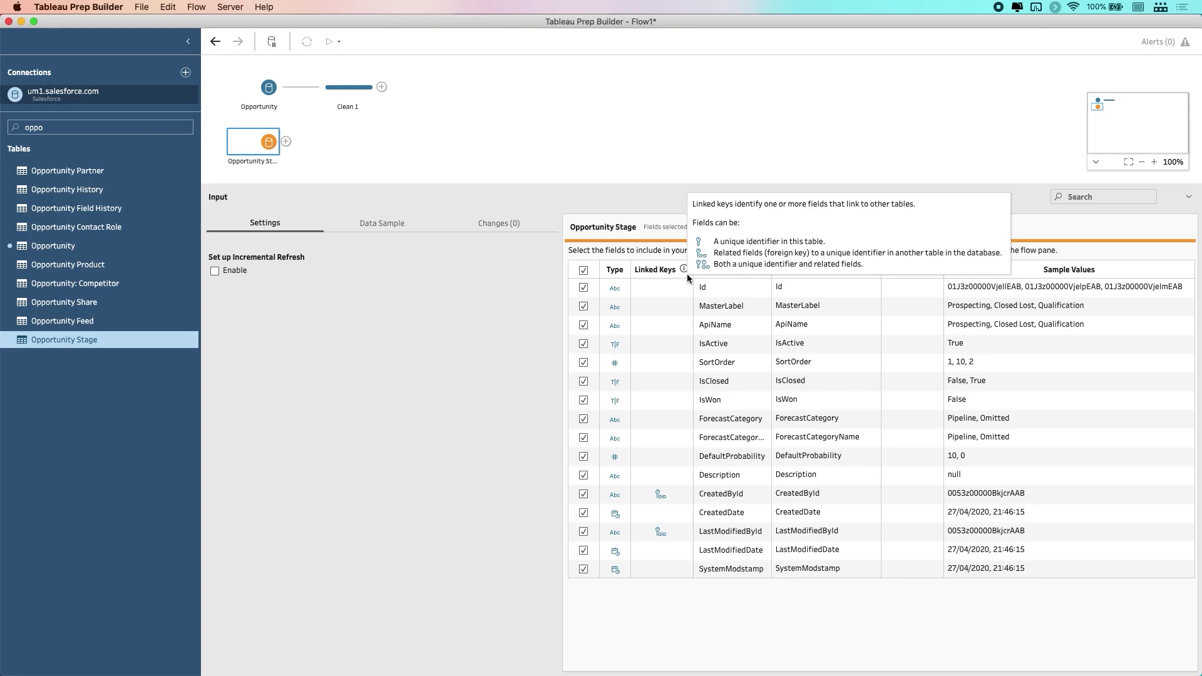
# Add Clean 2 after Opportunity Stage and drop it onto Clean 1 to create Join 1
pyautogui.click(285, 142)
pyautogui.click(345, 170)
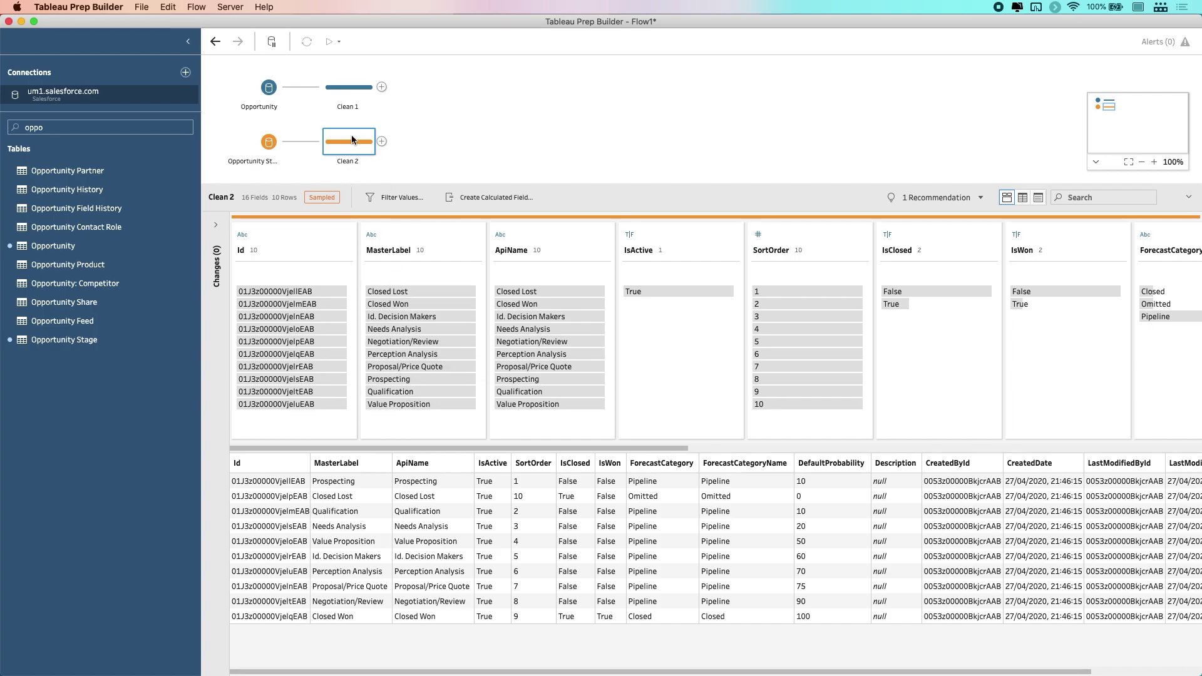
pyautogui.moveTo(353, 139); pyautogui.dragTo(384, 91)
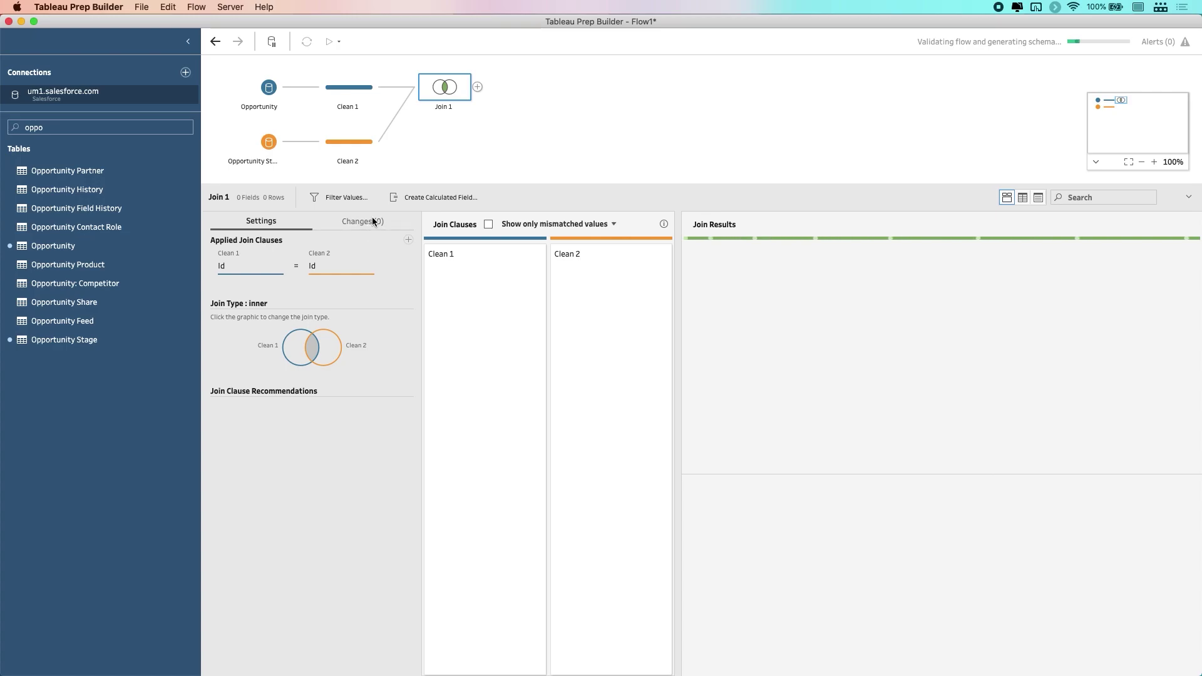
# Make Join 1 a left join on Clean 1 StageName = Clean 2 MasterLabel
pyautogui.click(296, 354)
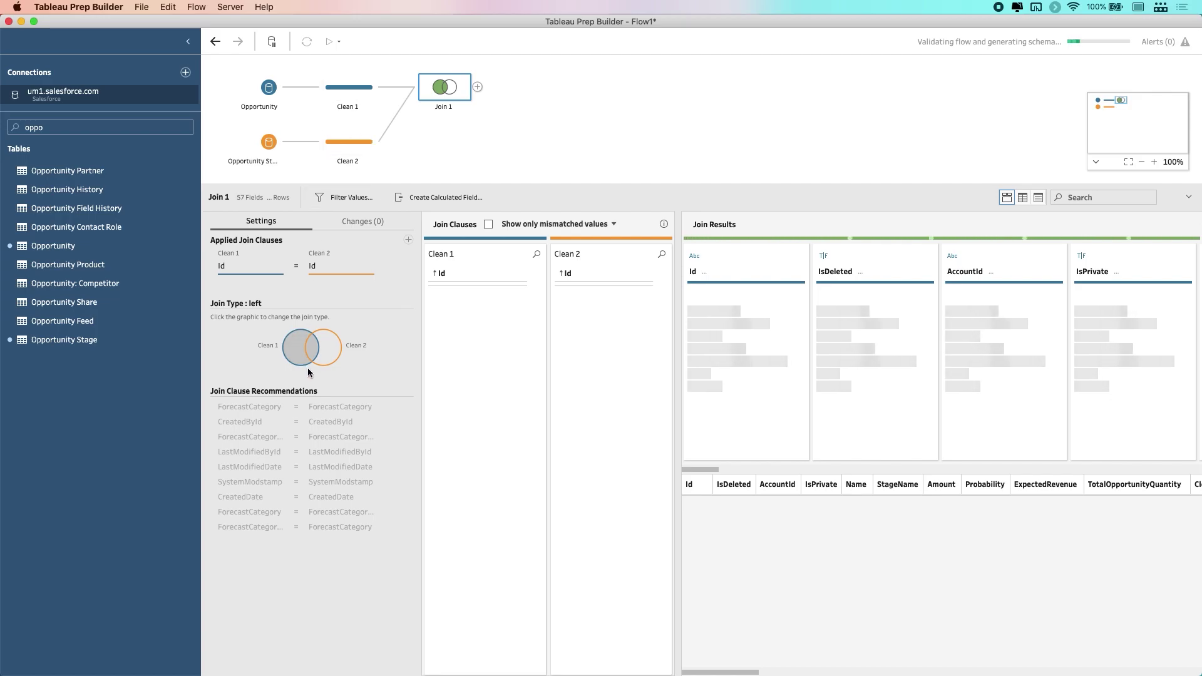
pyautogui.click(266, 272)
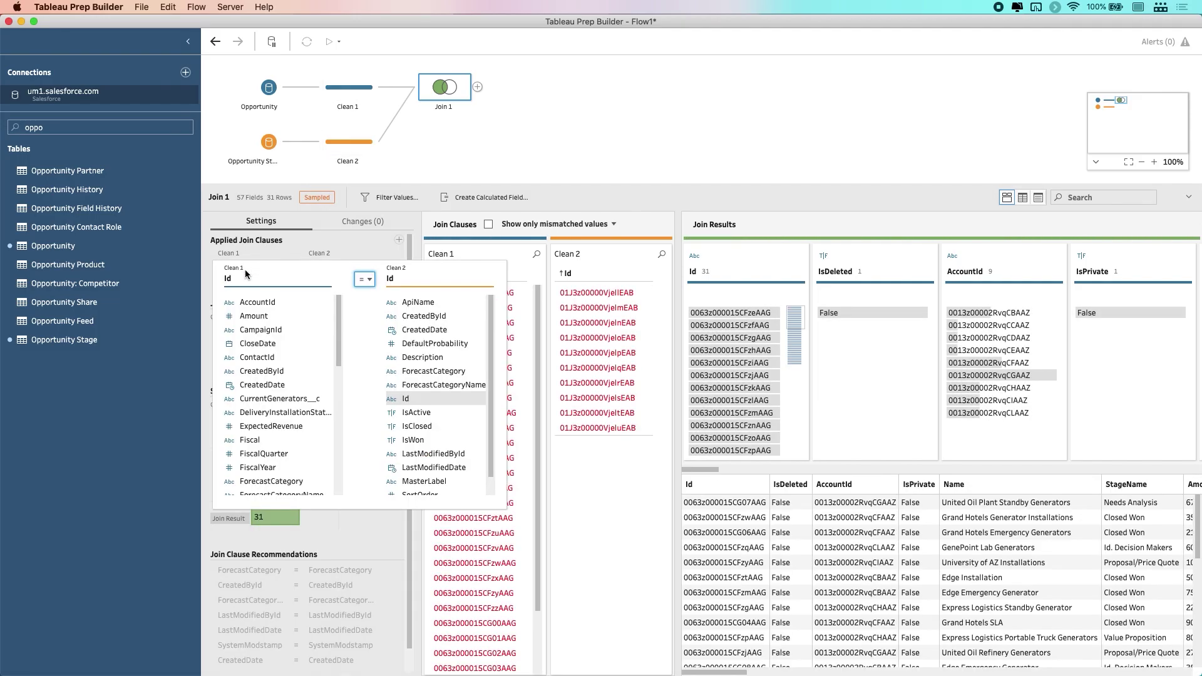
pyautogui.write('stage')
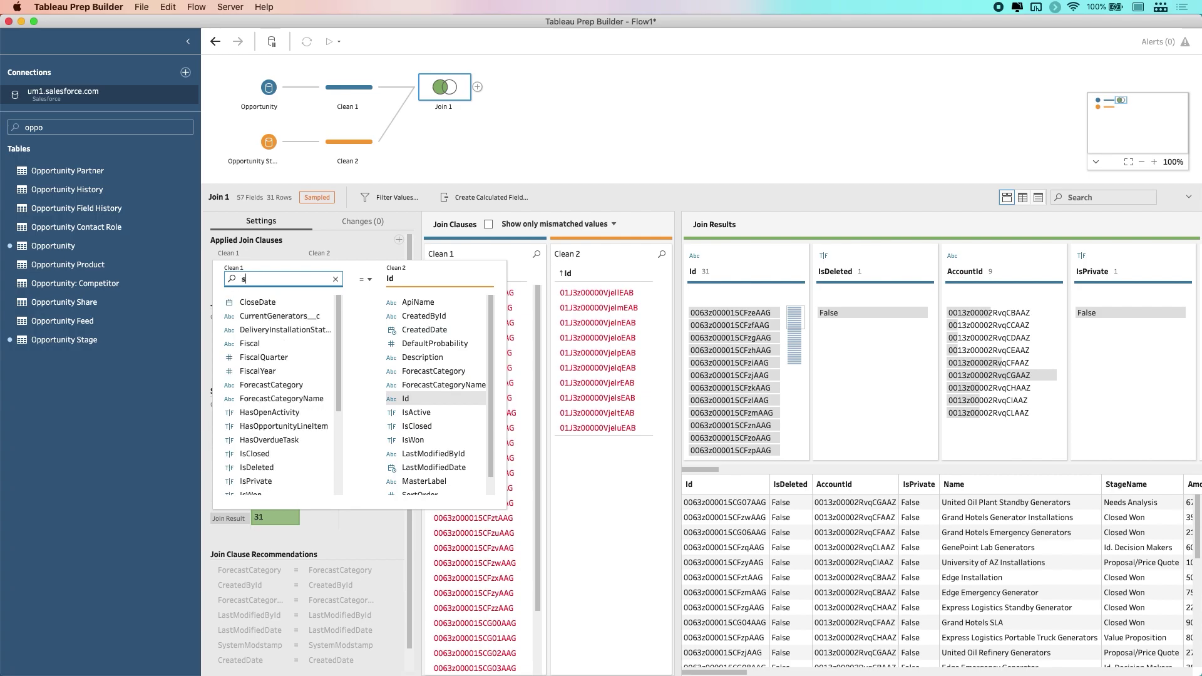
pyautogui.click(256, 303)
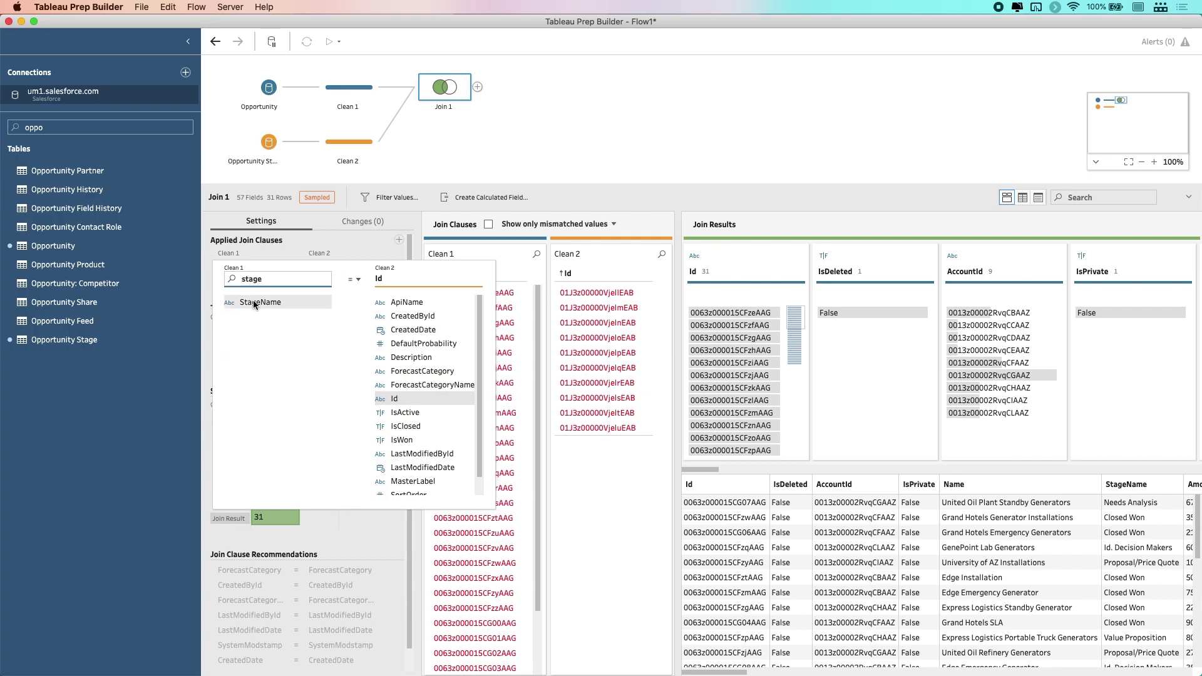
pyautogui.click(429, 283)
pyautogui.write('mast')
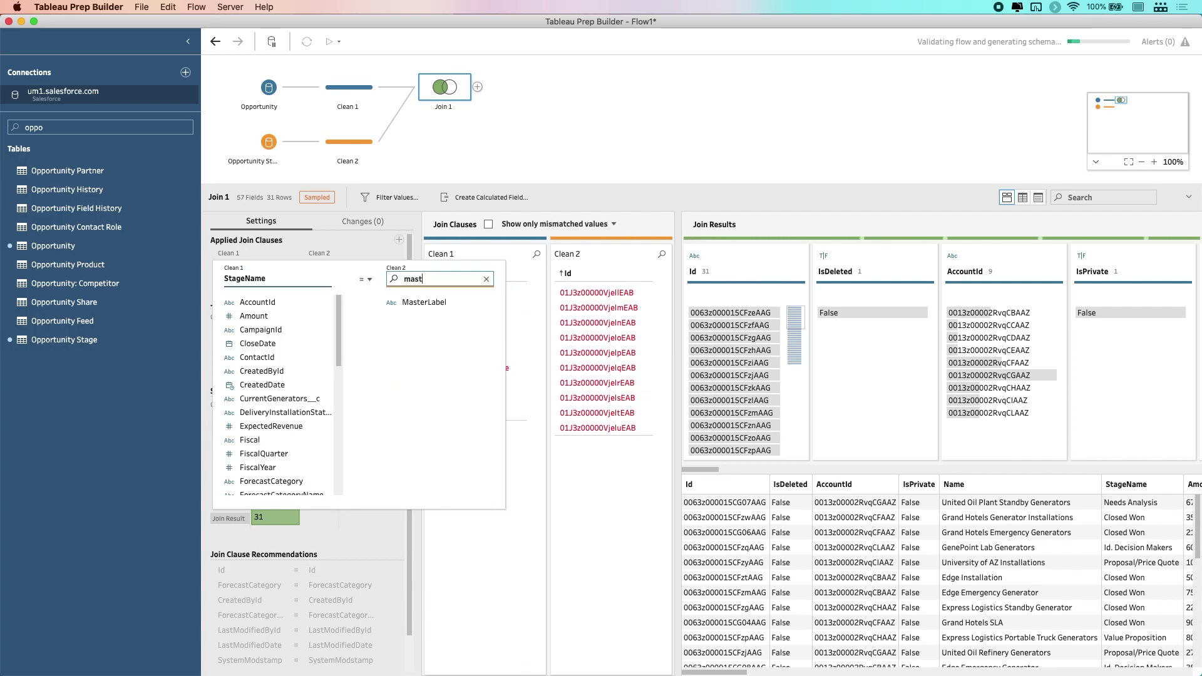
pyautogui.click(415, 302)
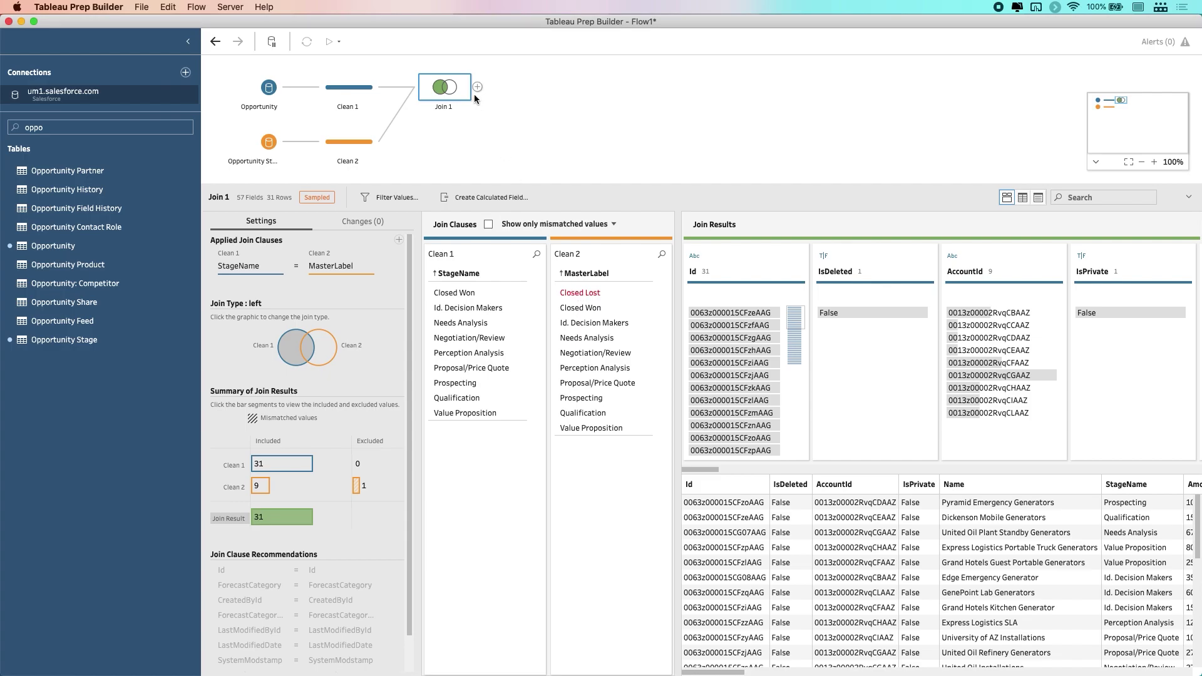
pyautogui.click(477, 87)
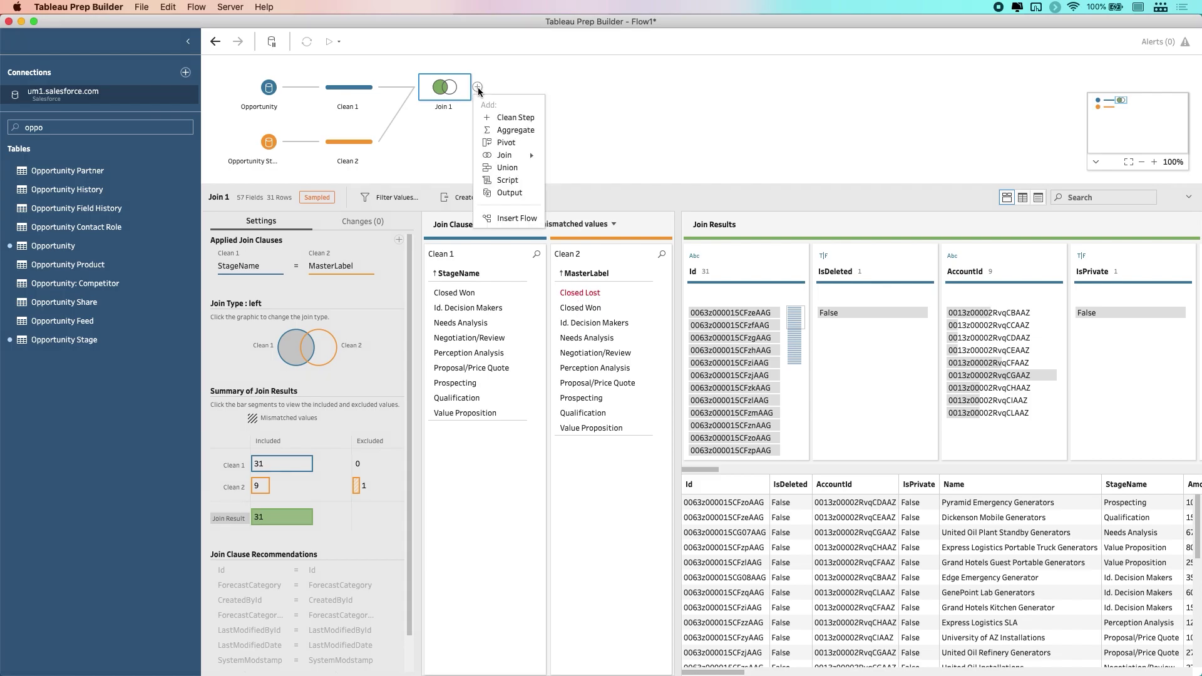
# Add Clean 3 after Join 1 and inspect its 57 fields in list, grid and profile views
pyautogui.click(516, 118)
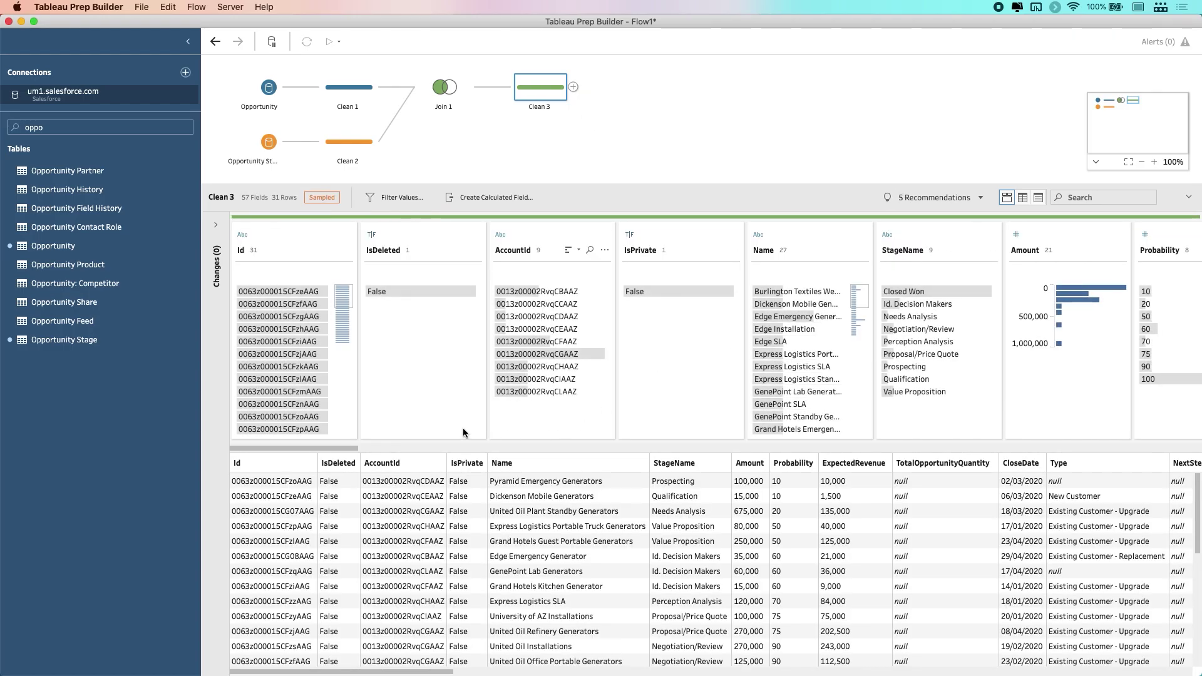
pyautogui.moveTo(323, 448); pyautogui.dragTo(506, 443)
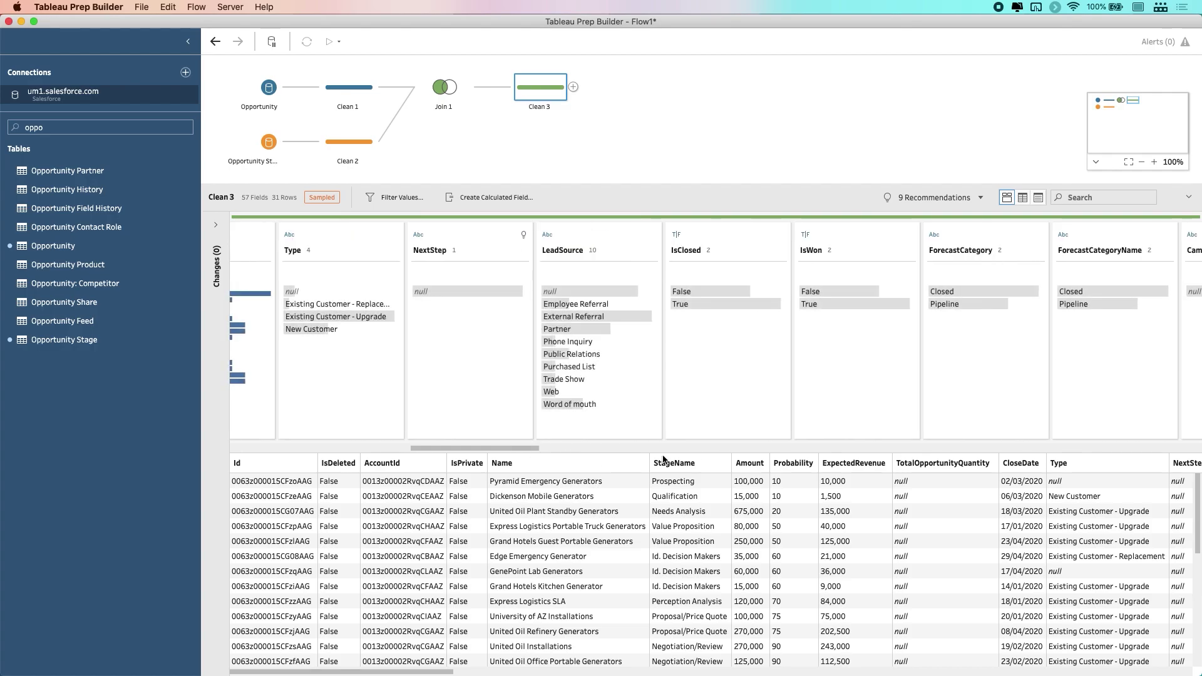
pyautogui.click(1038, 198)
pyautogui.scroll(-10, 356, 401)
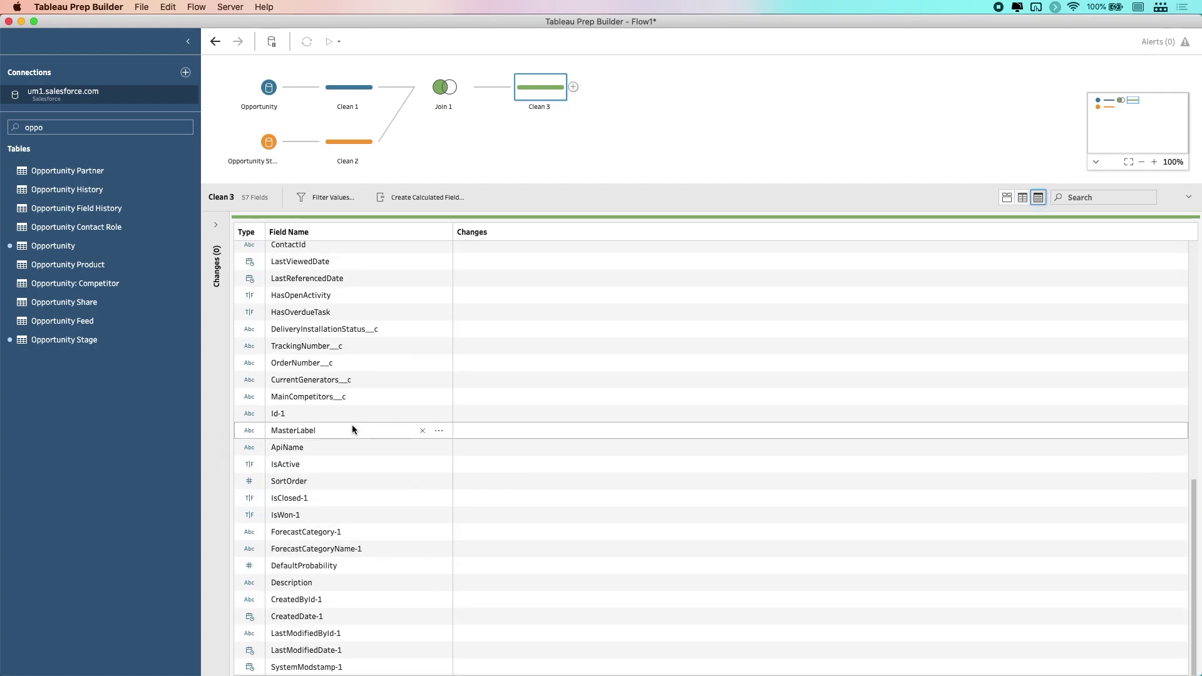
pyautogui.click(1023, 197)
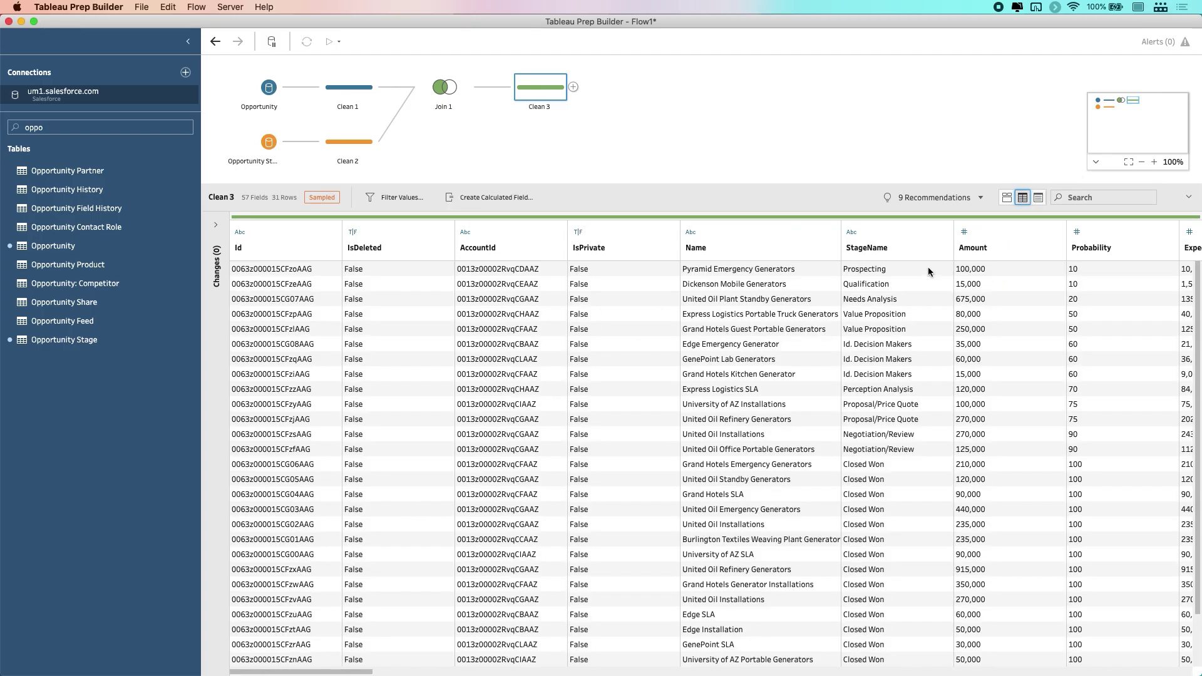
pyautogui.click(1007, 197)
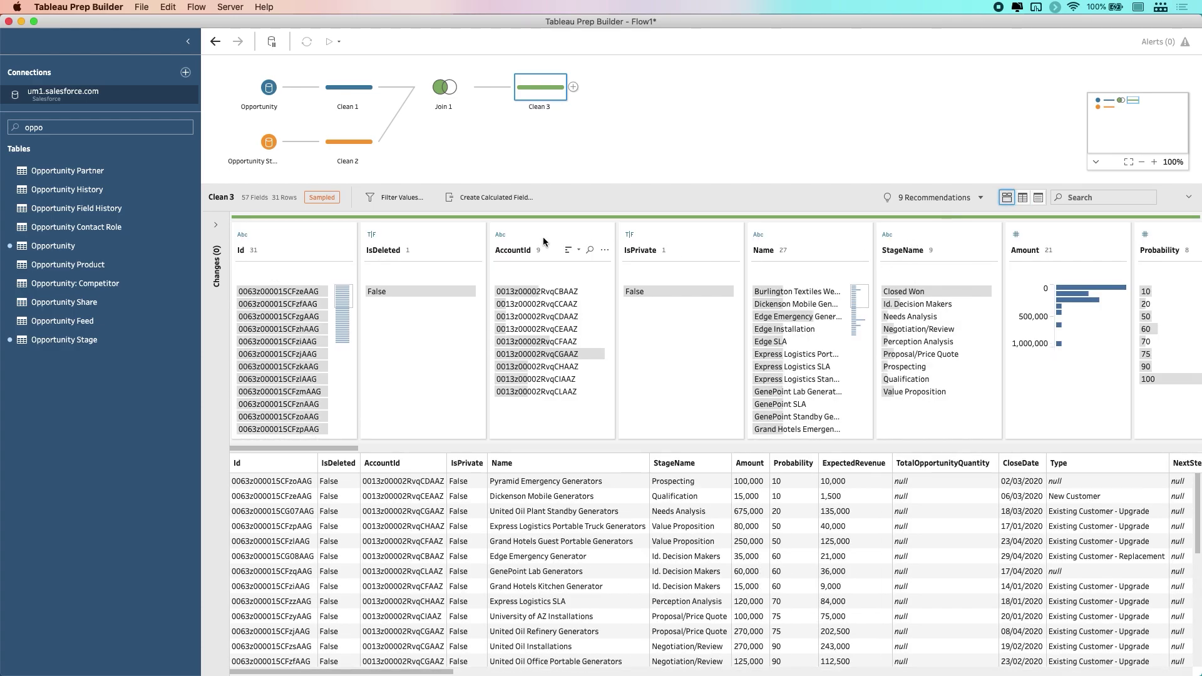
# Add an Output step after Clean 3, saving 57 fields to Output.hyper
pyautogui.click(574, 87)
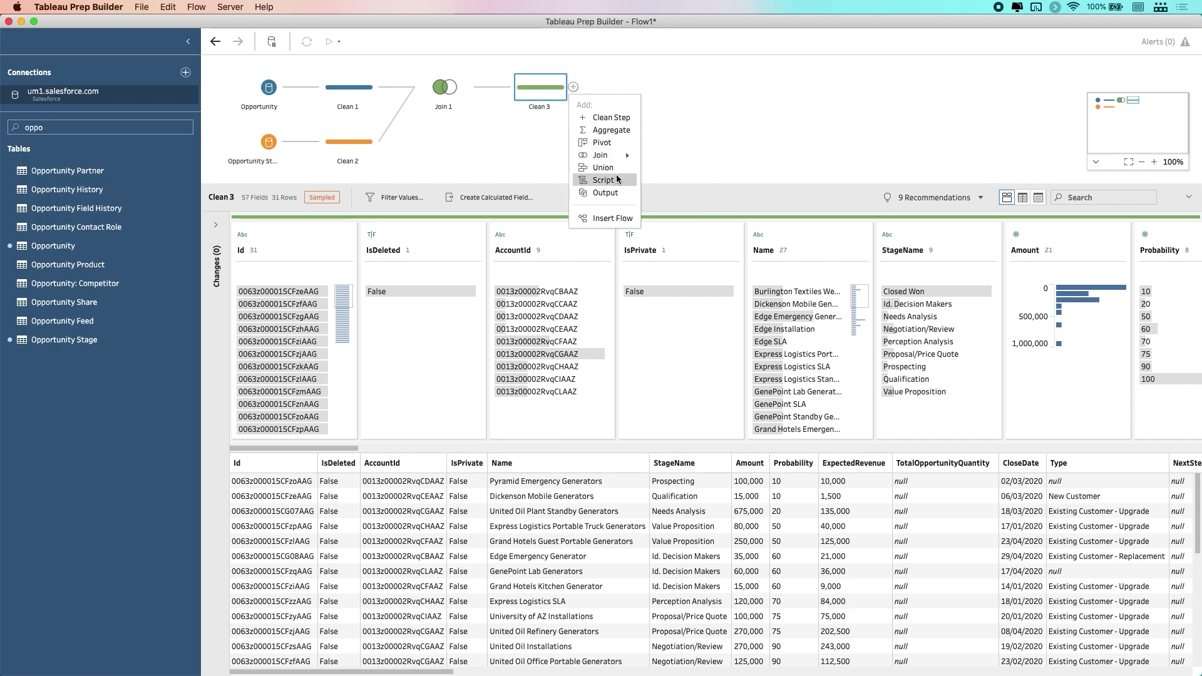
pyautogui.press('Escape')
pyautogui.click(501, 133)
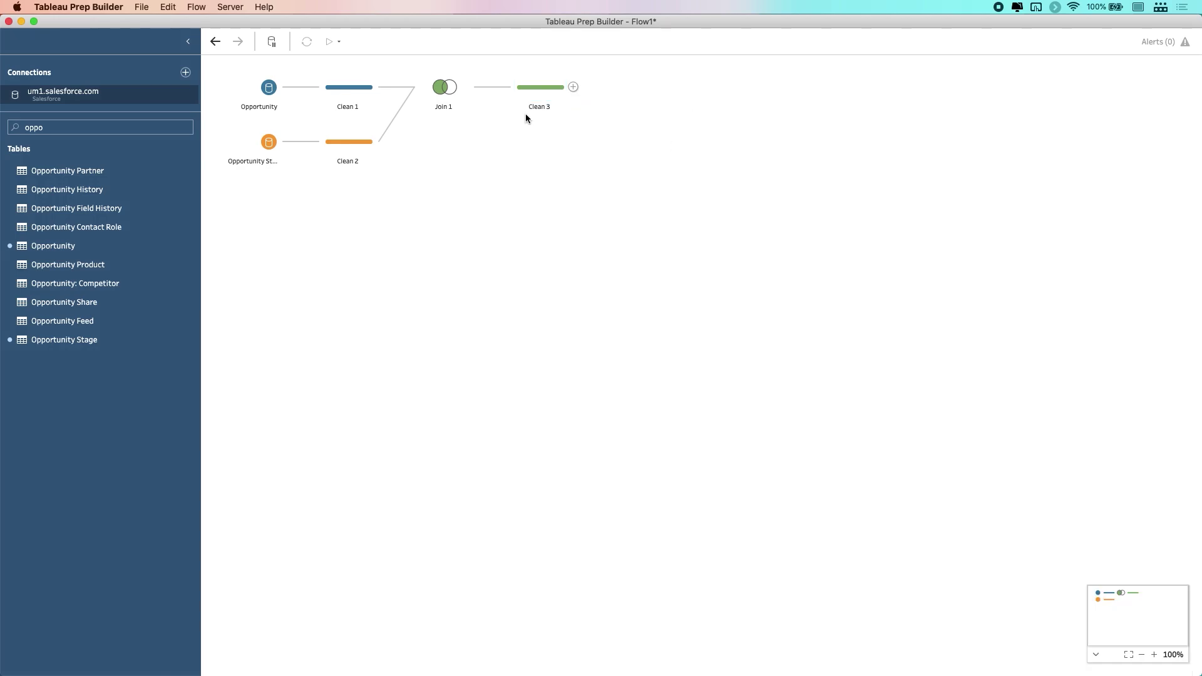
pyautogui.click(541, 103)
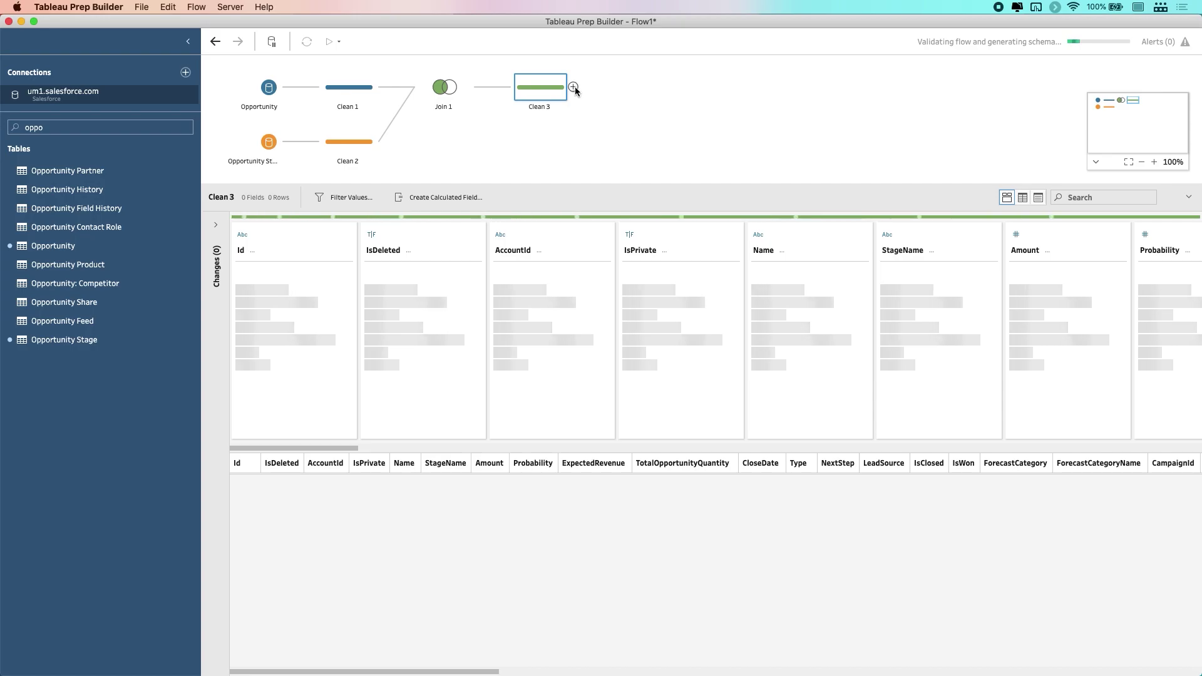
pyautogui.click(571, 86)
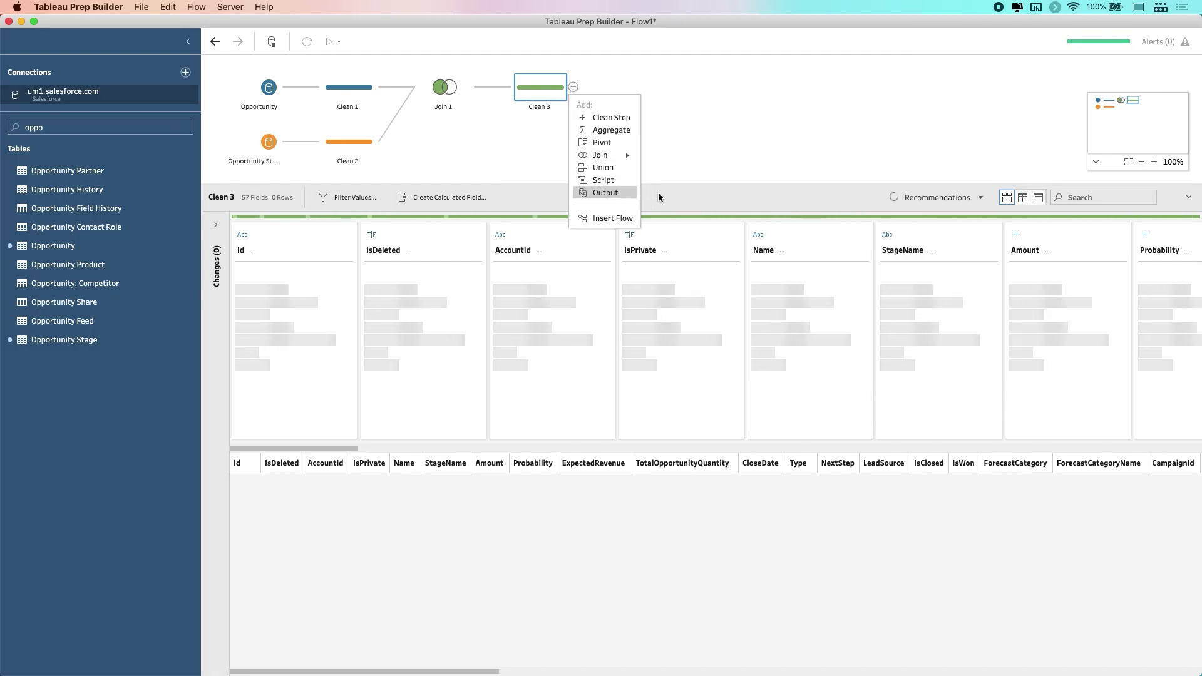
pyautogui.click(605, 193)
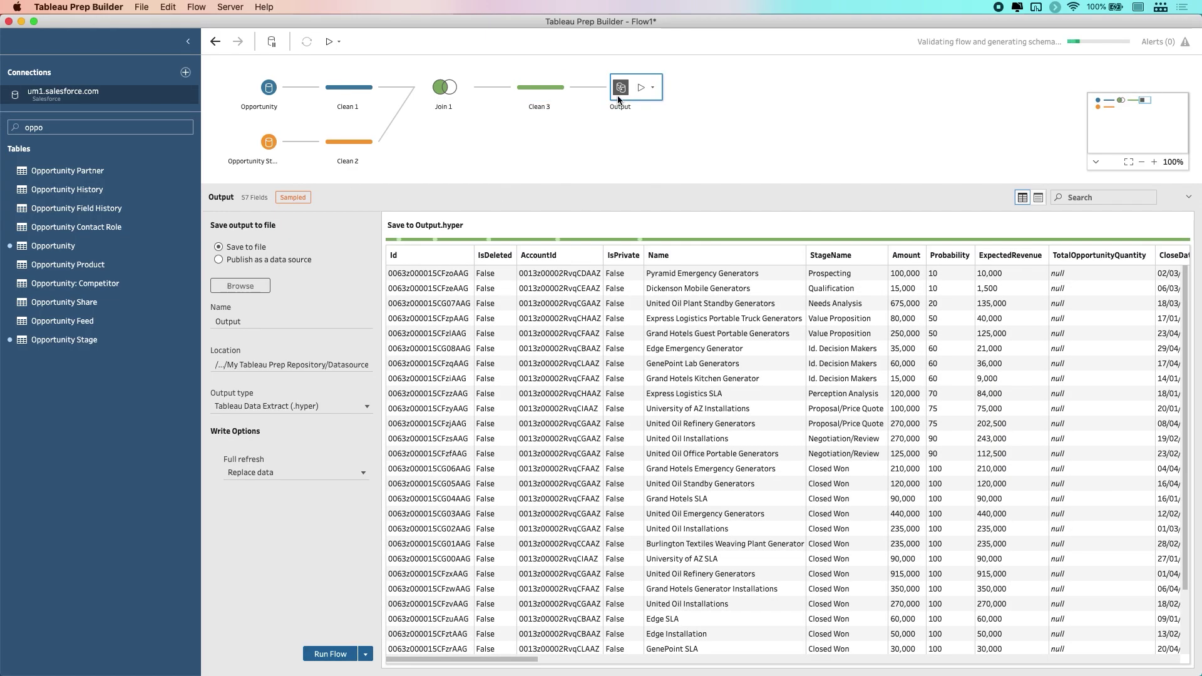